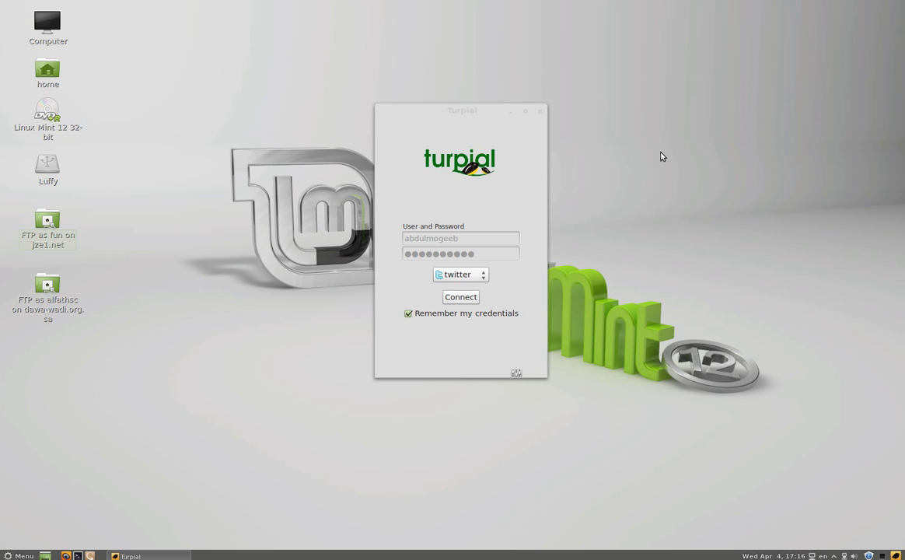
# View the available services on the login form and keep twitter selected
pyautogui.click(474, 275)
pyautogui.click(467, 274)
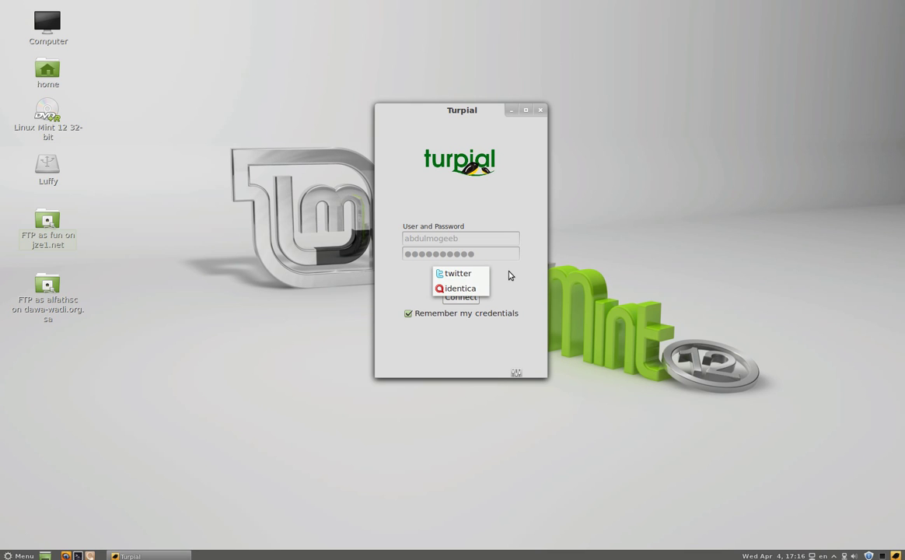
pyautogui.click(440, 276)
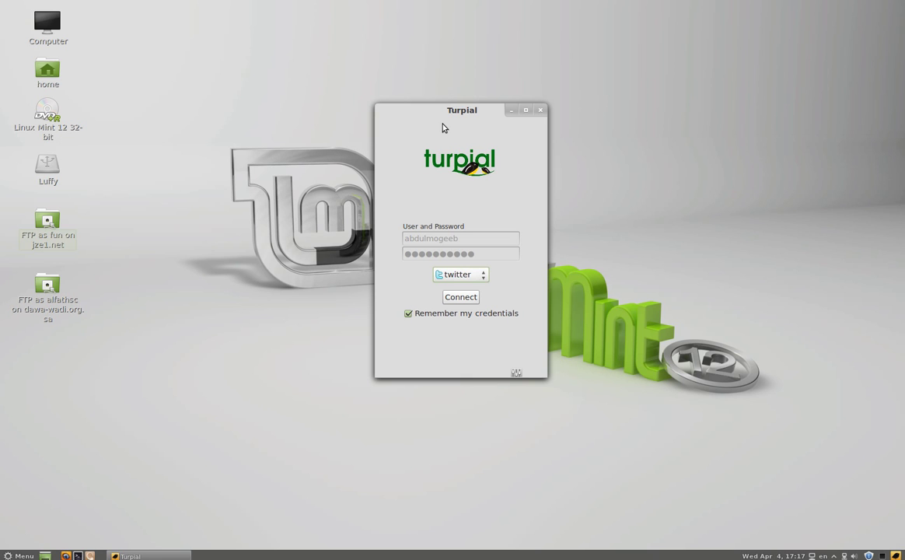
pyautogui.moveTo(446, 111); pyautogui.dragTo(470, 44)
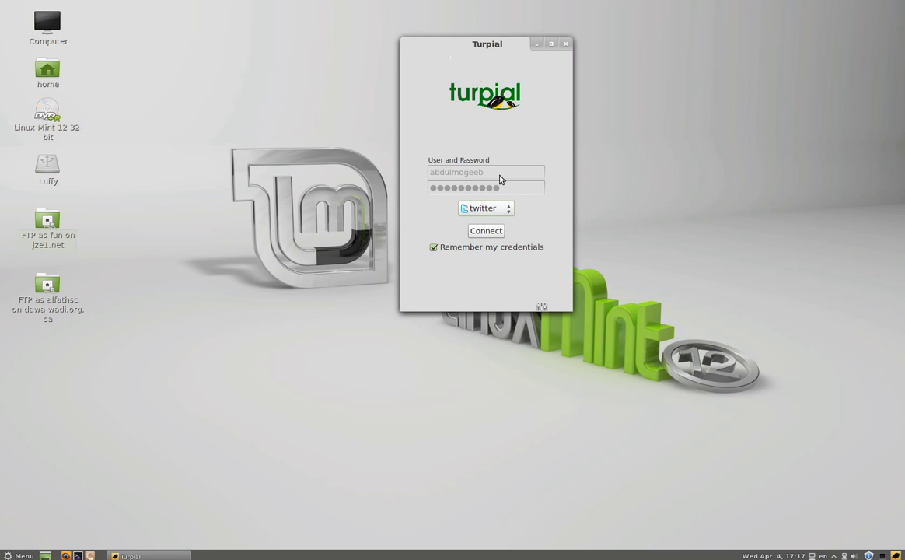
pyautogui.moveTo(485, 49); pyautogui.dragTo(437, 105)
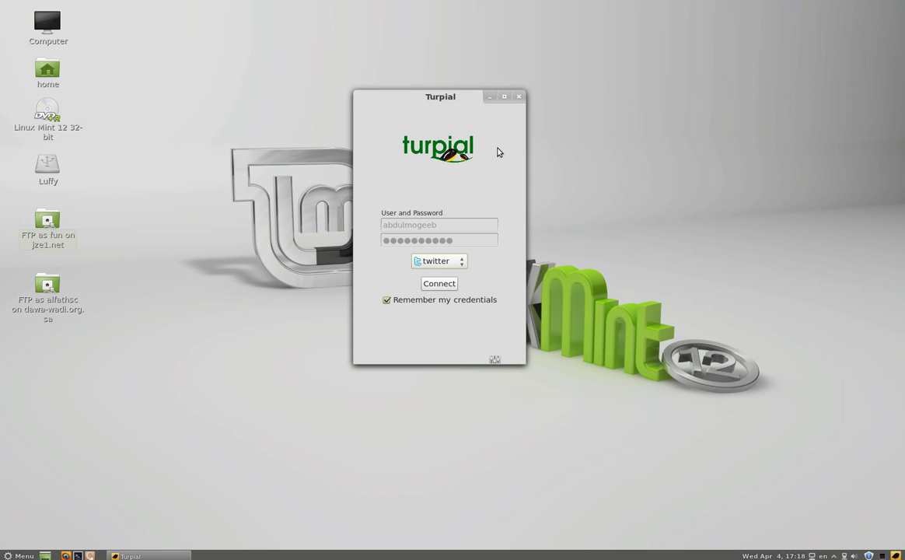
pyautogui.moveTo(454, 100); pyautogui.dragTo(482, 86)
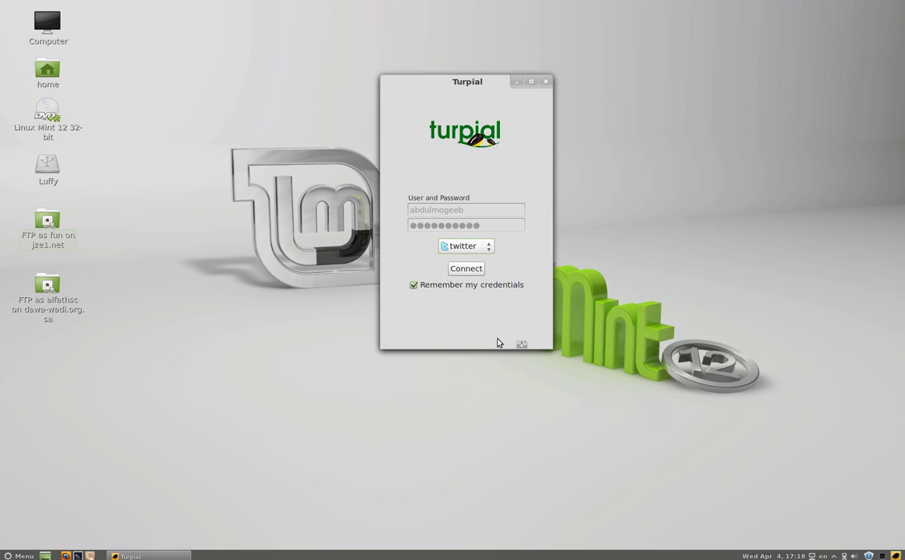
# Examine the API proxy preferences with the Twitter API proxy option enabled, and close them without saving
pyautogui.click(520, 343)
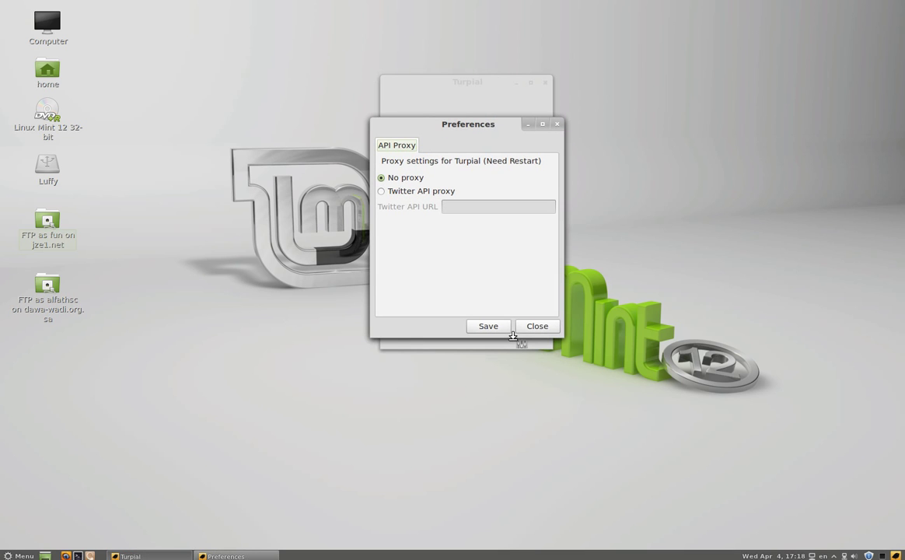
pyautogui.click(430, 194)
pyautogui.click(448, 207)
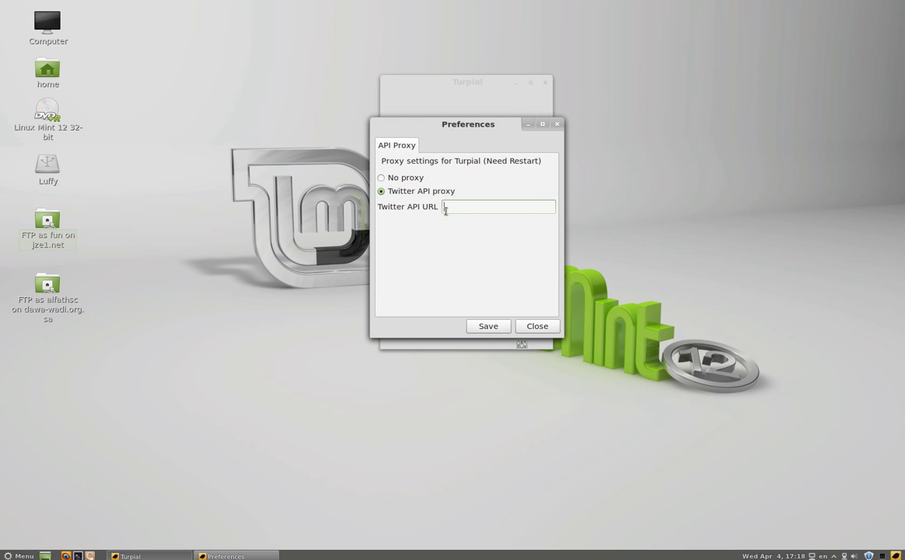
pyautogui.click(537, 326)
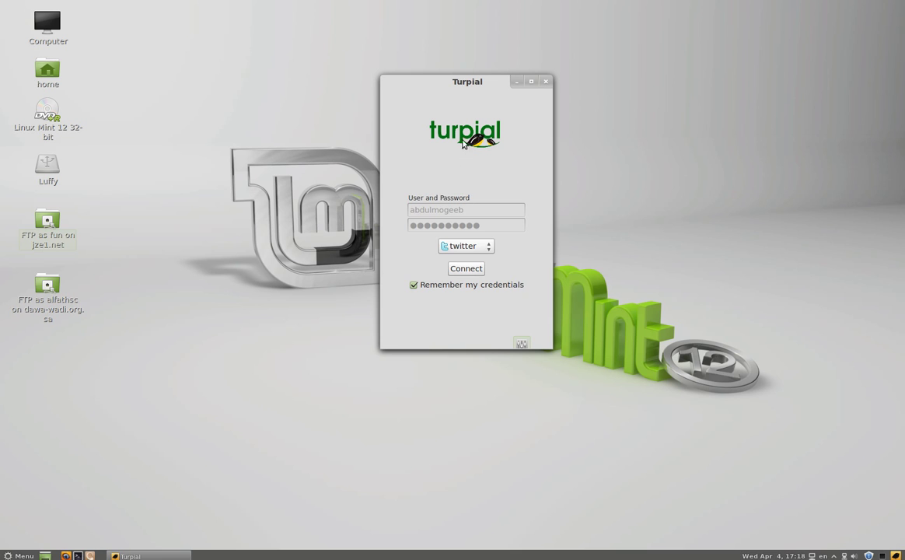
pyautogui.moveTo(463, 82); pyautogui.dragTo(465, 97)
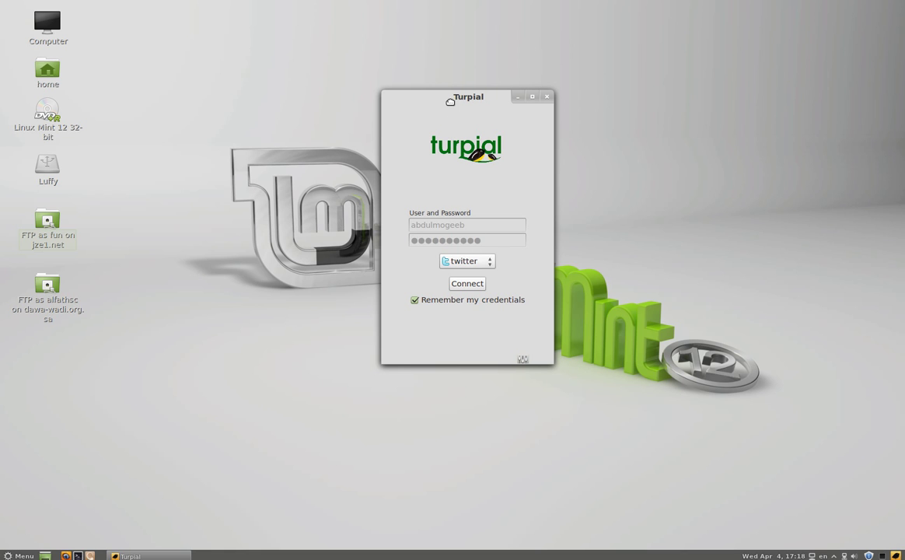
pyautogui.moveTo(413, 95); pyautogui.dragTo(325, 109)
pyautogui.moveTo(448, 113); pyautogui.dragTo(527, 97)
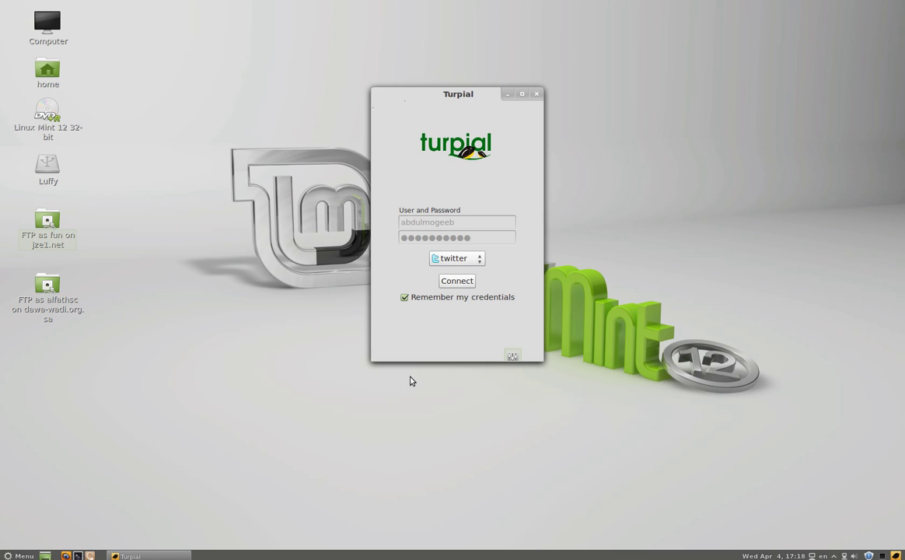
# Connect to the twitter account with the remembered credentials and show the replies column
pyautogui.click(457, 281)
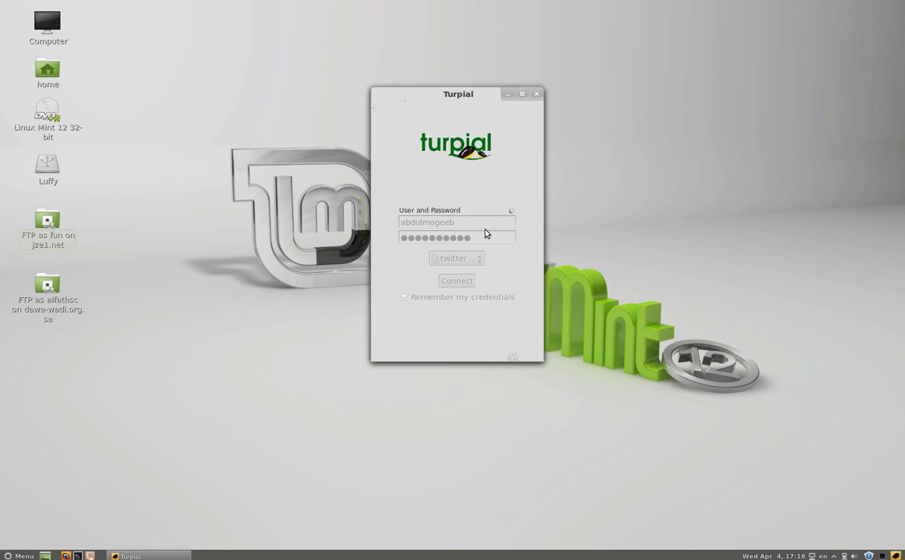
pyautogui.press('XF86AudioRaiseVolume')
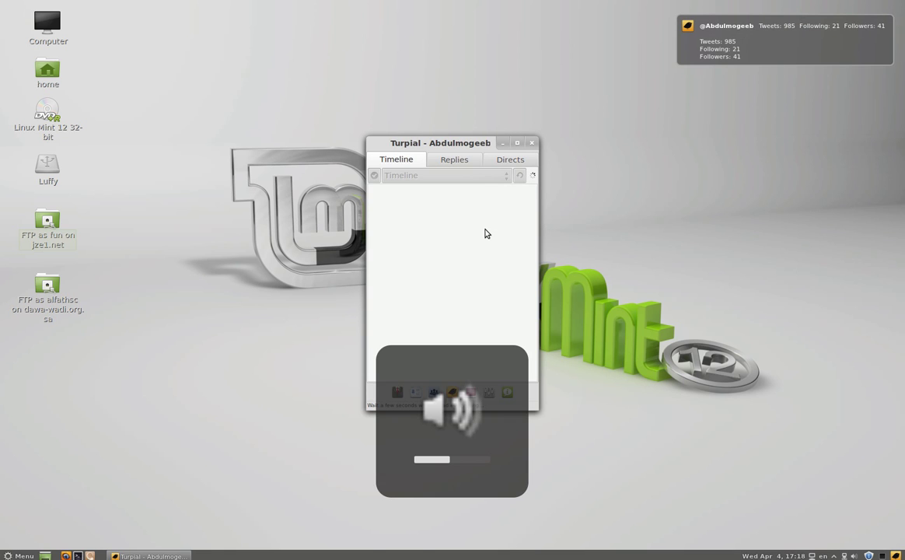
pyautogui.click(461, 165)
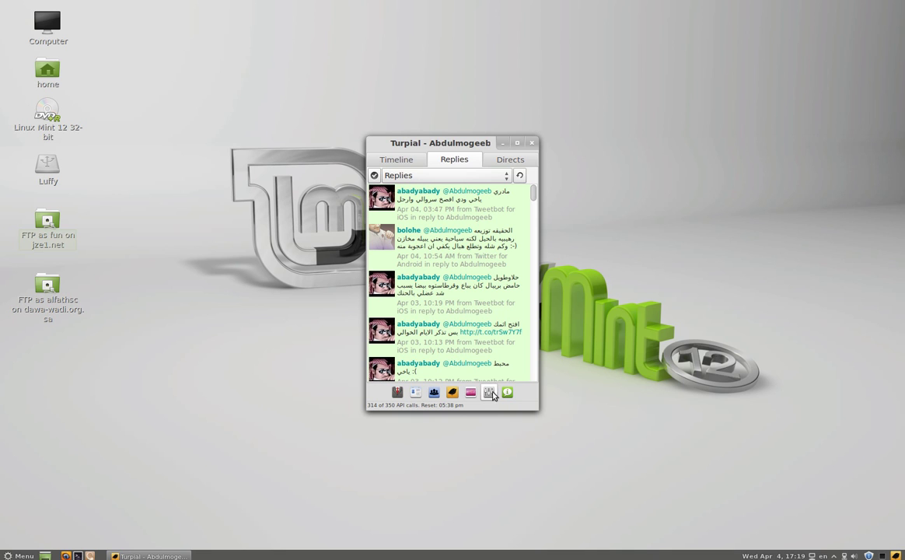
# Open the account profile, look over its URL and bio fields, and save the profile
pyautogui.click(416, 393)
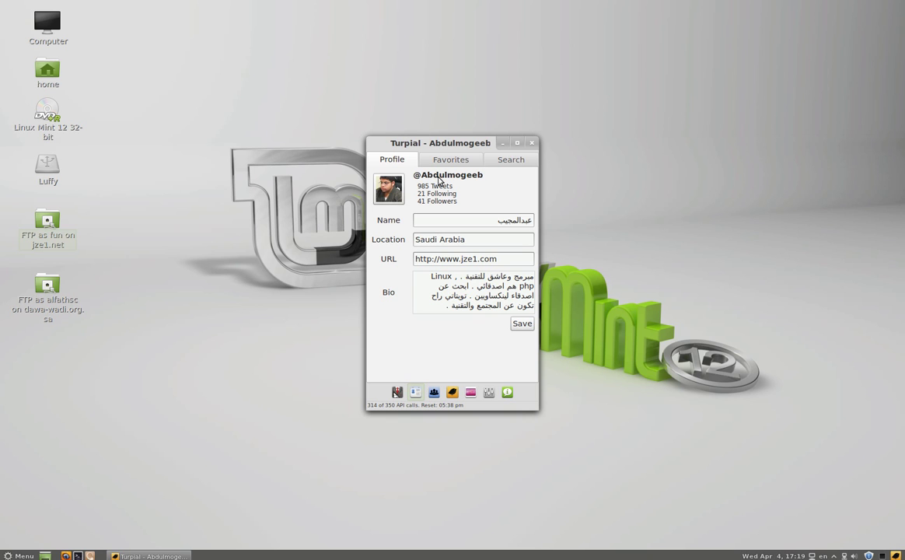
pyautogui.doubleClick(458, 260)
pyautogui.click(458, 259)
pyautogui.moveTo(488, 292); pyautogui.dragTo(513, 276)
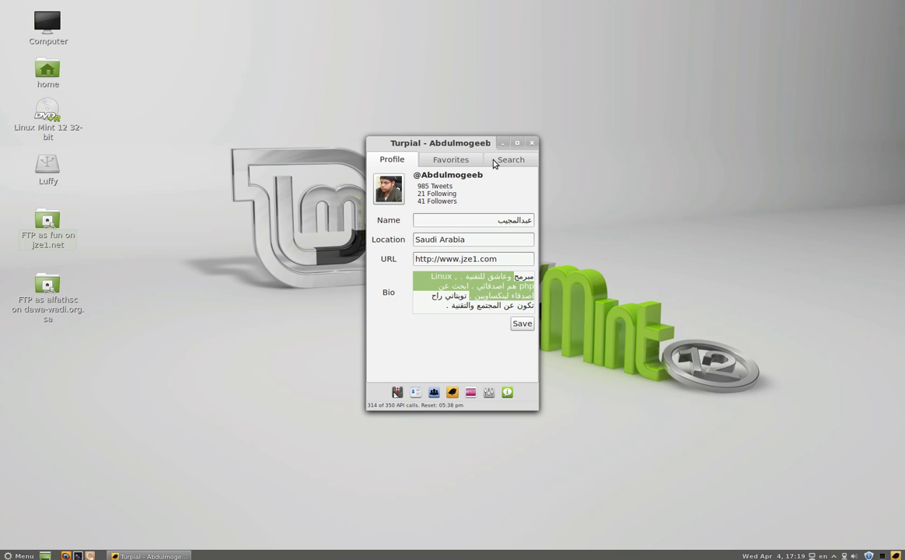
pyautogui.click(522, 323)
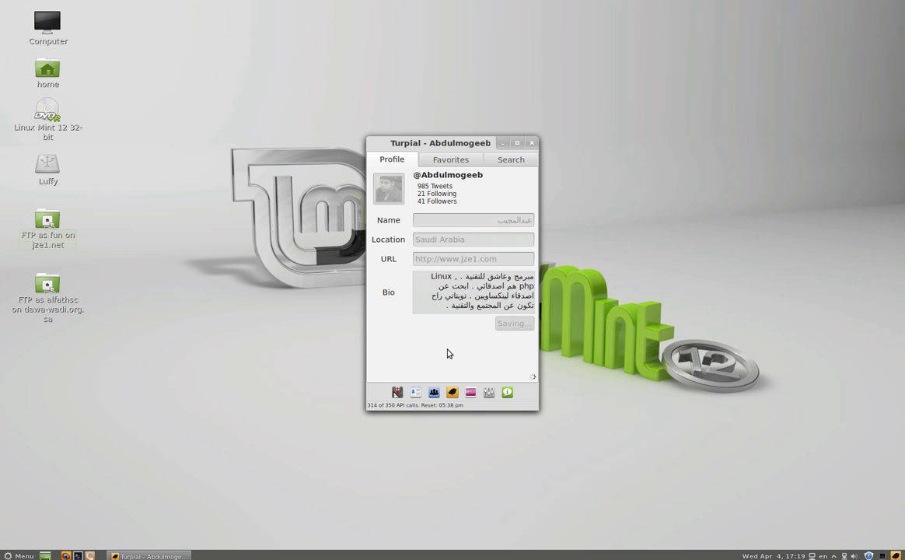
# View the follow-user dialog and the status update dialog, closing each without submitting anything
pyautogui.click(432, 391)
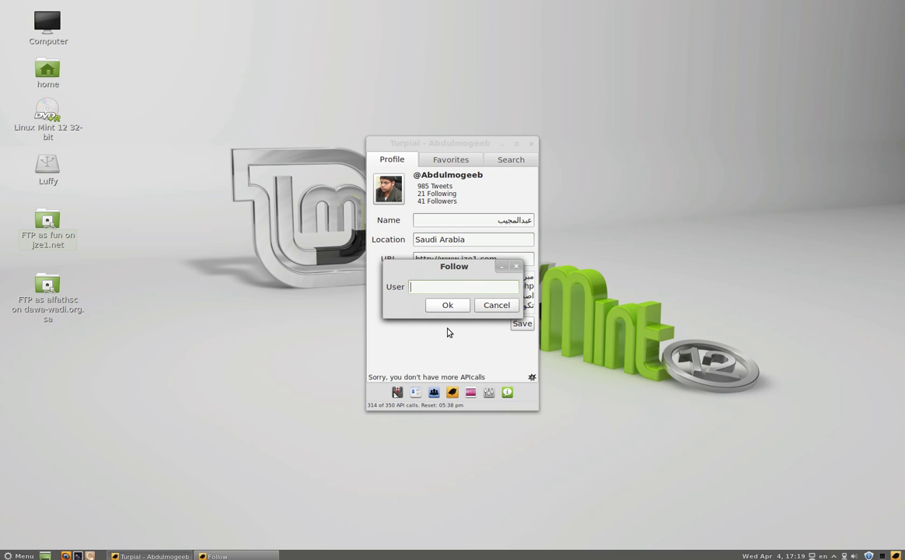
pyautogui.click(484, 304)
pyautogui.click(453, 393)
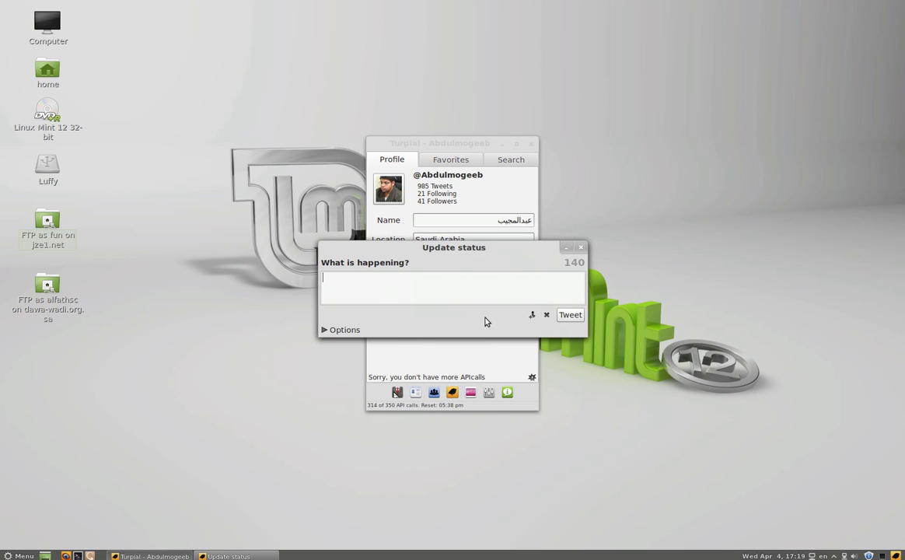
pyautogui.click(580, 247)
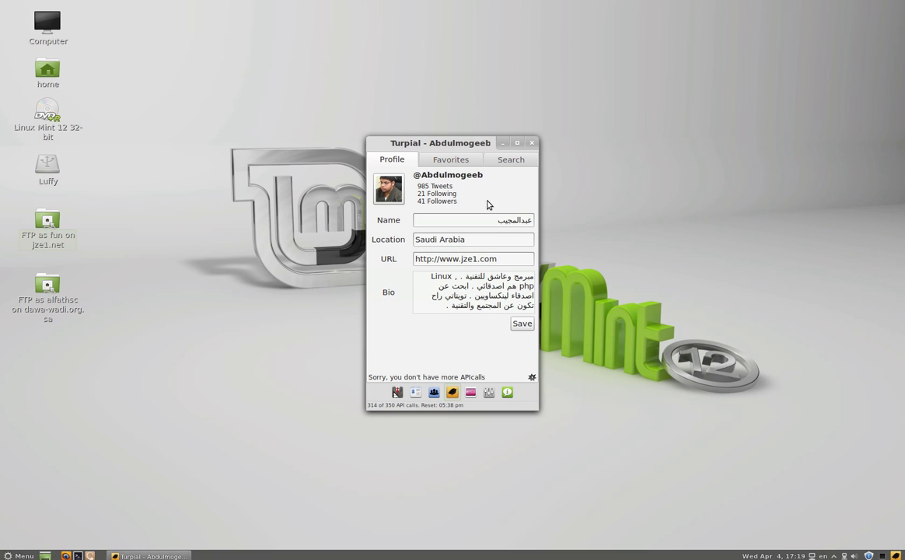
# Start a tweet from the system tray, browse its add-friend list, and close the tweet without posting
pyautogui.rightClick(896, 554)
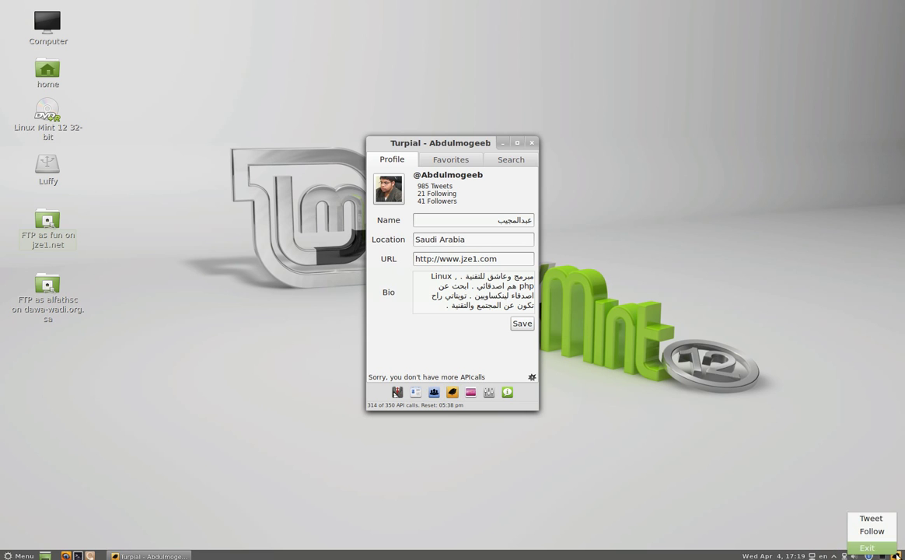
pyautogui.click(872, 519)
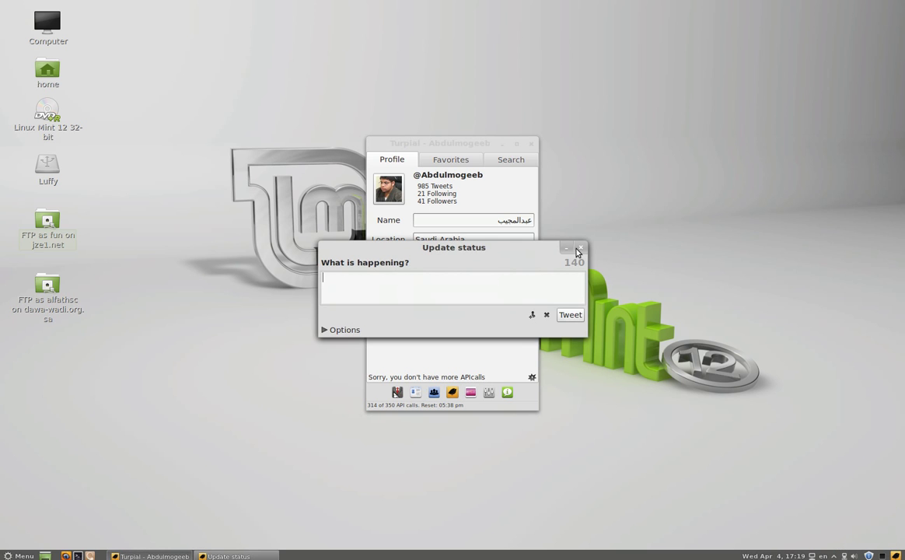
pyautogui.click(532, 314)
pyautogui.scroll(-4, 460, 311)
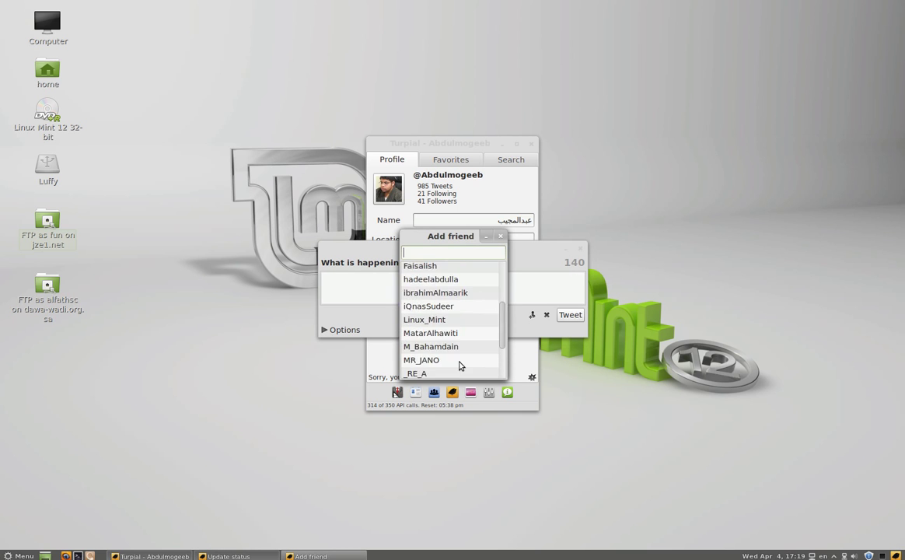
pyautogui.scroll(4, 459, 366)
pyautogui.press('Escape')
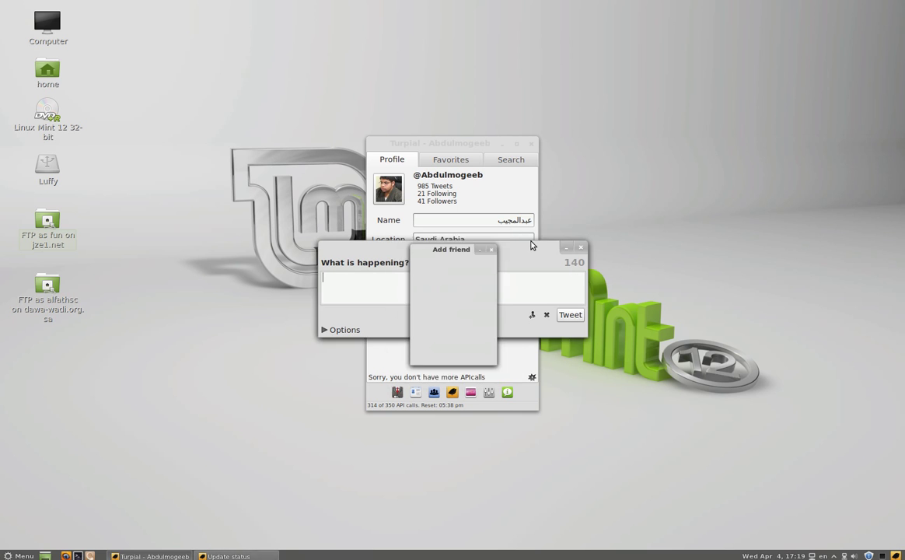
pyautogui.click(581, 247)
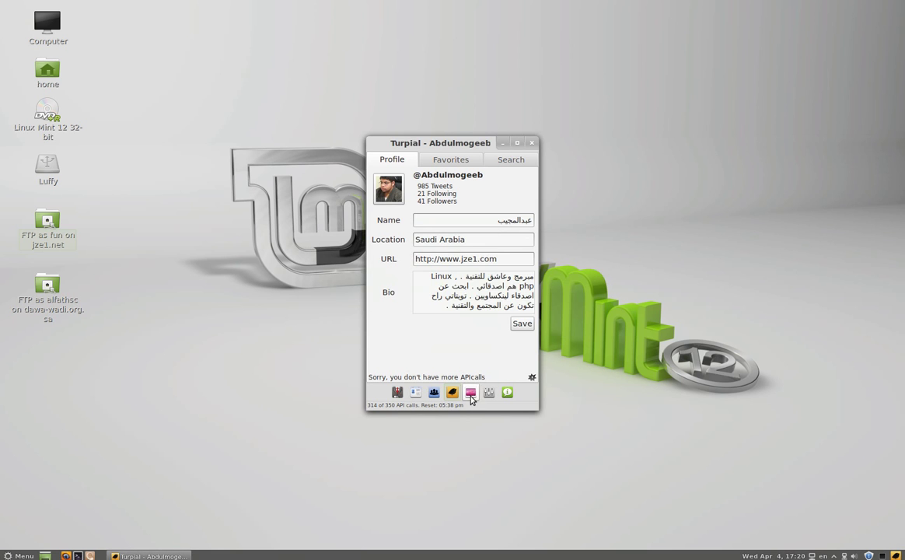
# View the picture upload dialog and its image file chooser, and close both without choosing a file
pyautogui.click(470, 392)
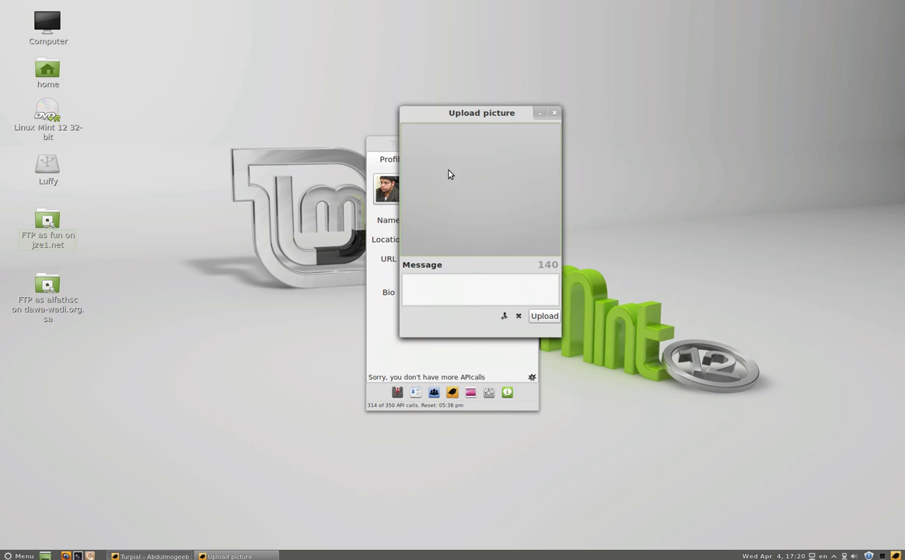
pyautogui.click(448, 173)
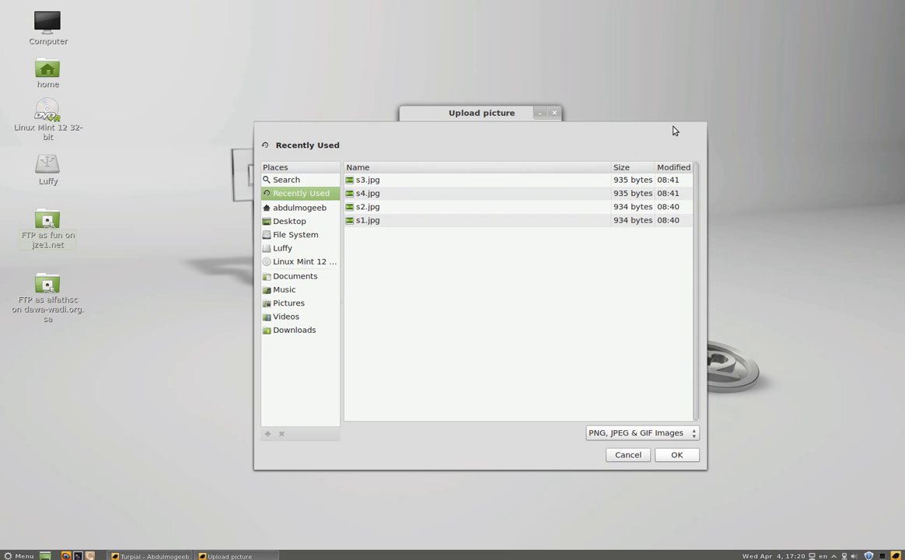
pyautogui.click(628, 454)
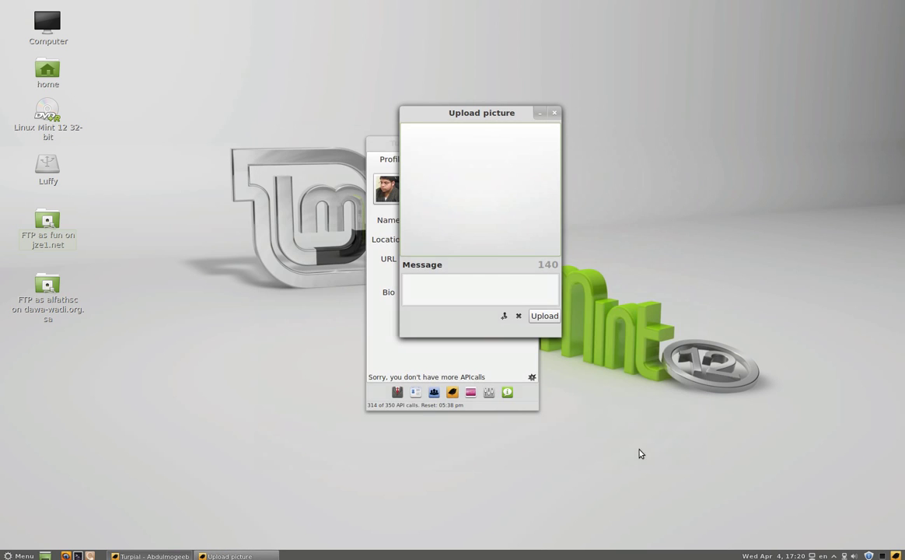
pyautogui.click(554, 113)
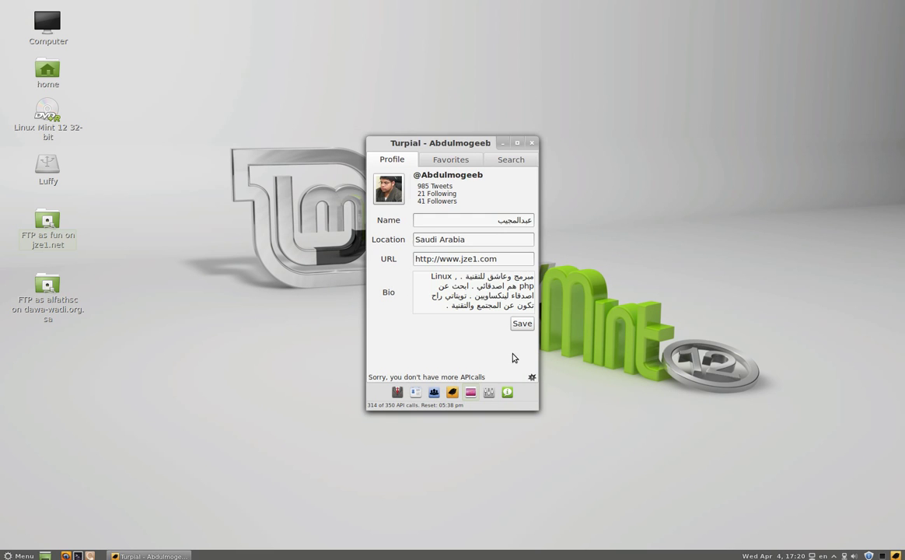
# Review the general preferences, save them without edits, and return to the replies column
pyautogui.click(488, 392)
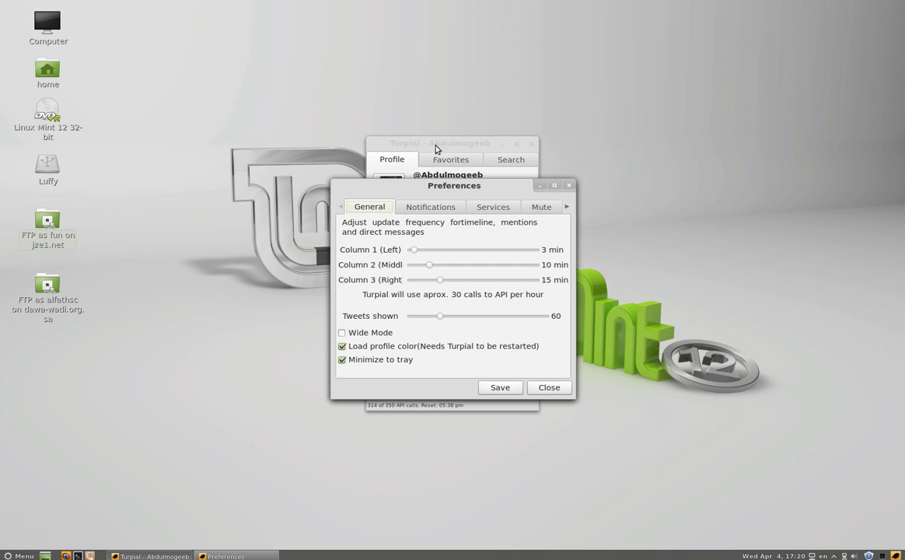
pyautogui.moveTo(510, 322); pyautogui.dragTo(303, 278)
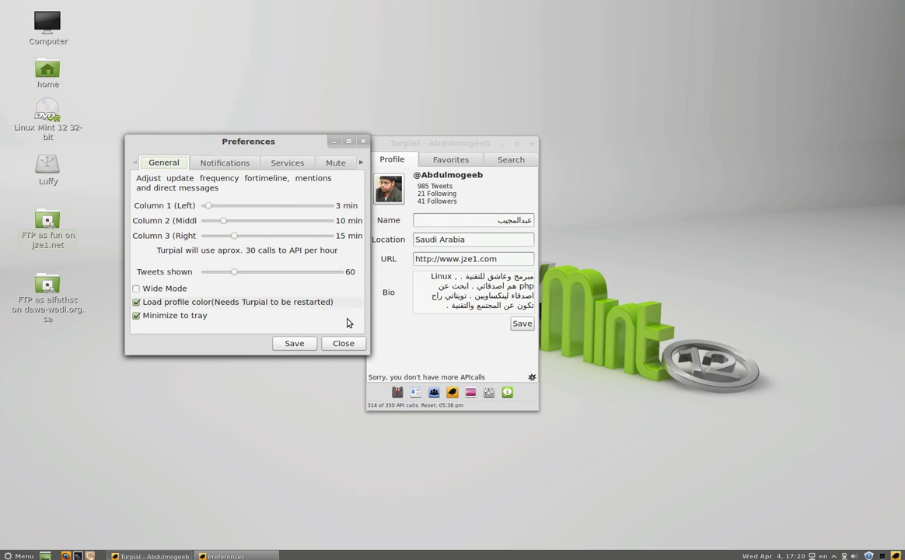
pyautogui.click(293, 343)
pyautogui.click(397, 392)
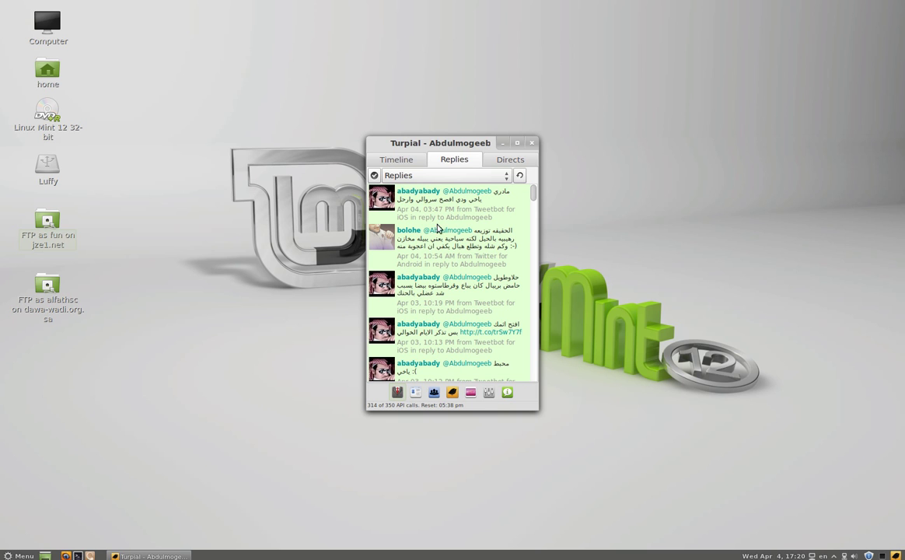
# Reopen the general preferences beside the replies column to compare the column settings, and close them without saving
pyautogui.click(488, 392)
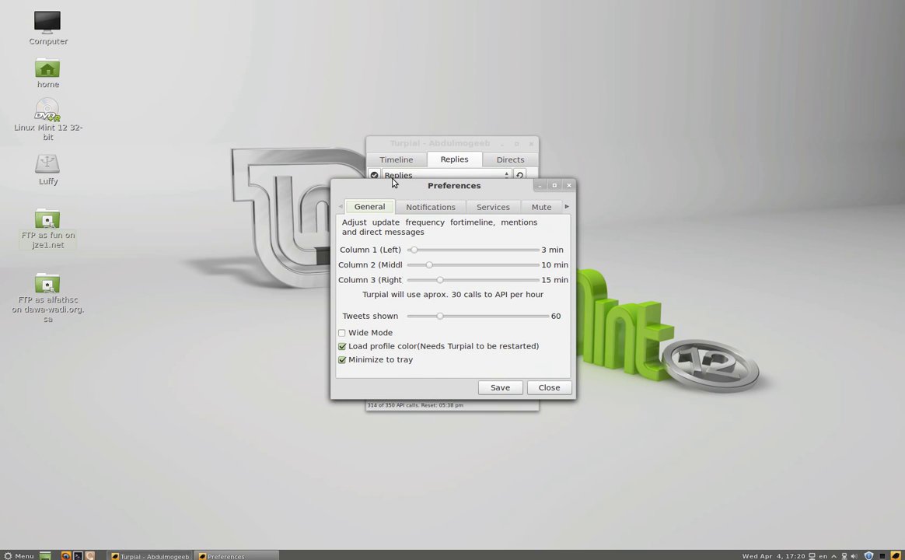
pyautogui.moveTo(393, 180); pyautogui.dragTo(565, 230)
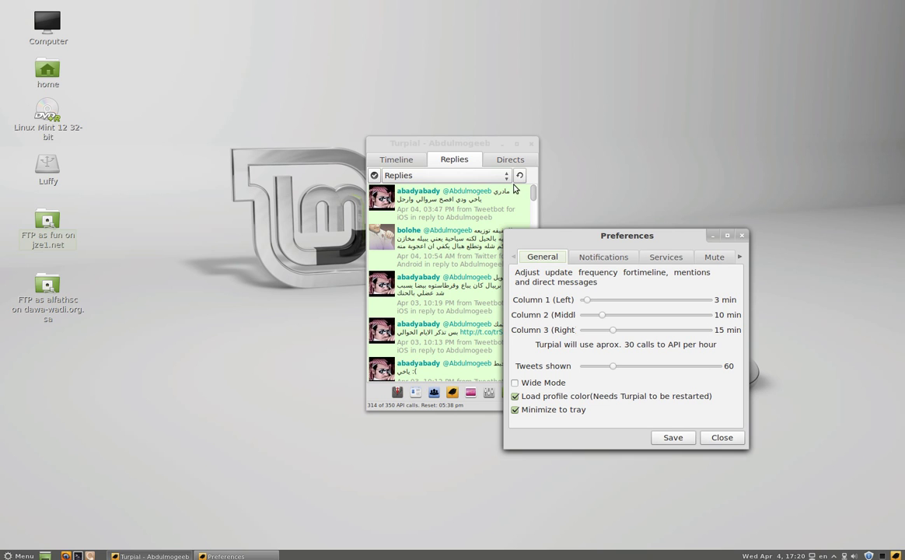
pyautogui.click(742, 235)
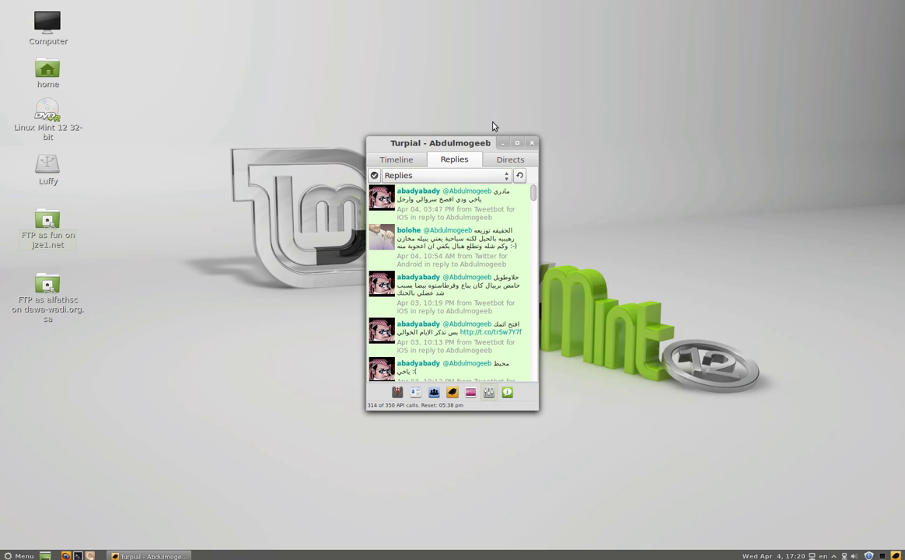
# Show My Tweets in the replies column, and switch the column back to Replies
pyautogui.click(447, 176)
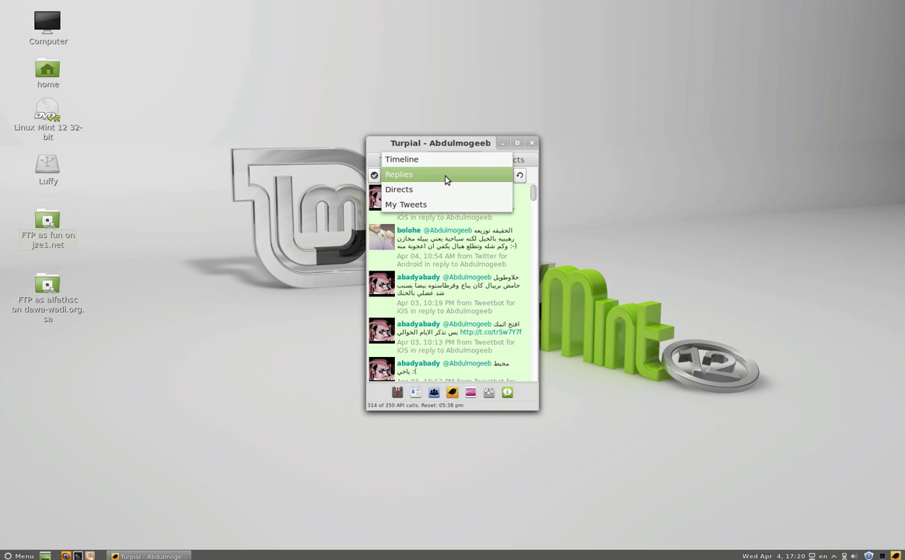
pyautogui.click(437, 203)
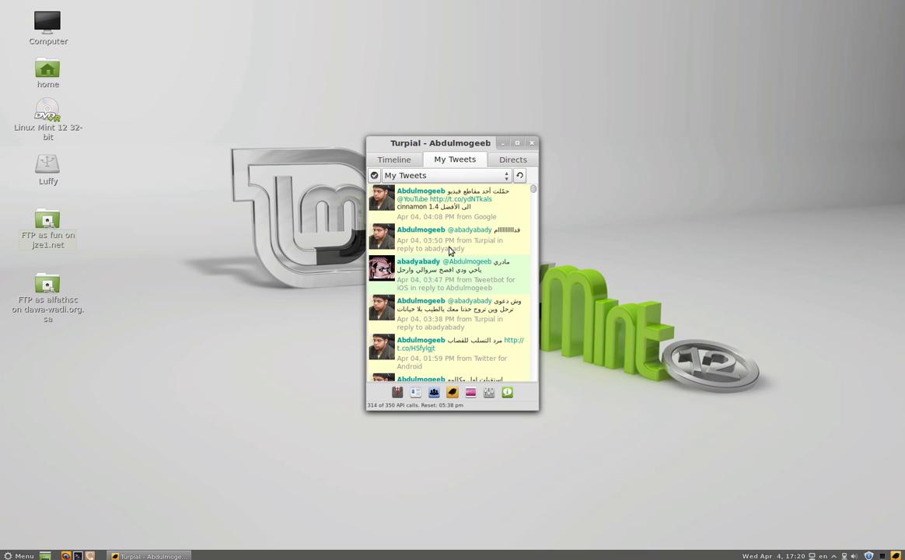
pyautogui.click(443, 177)
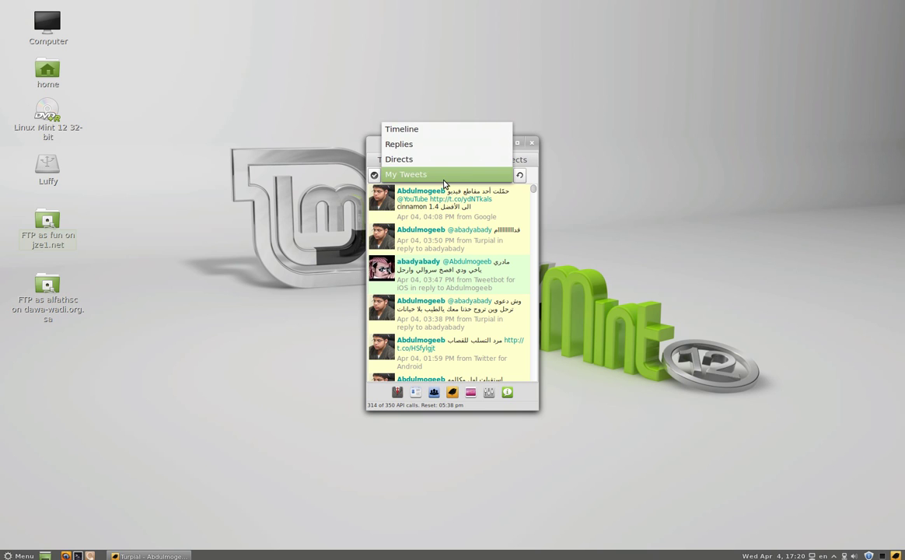
pyautogui.click(414, 148)
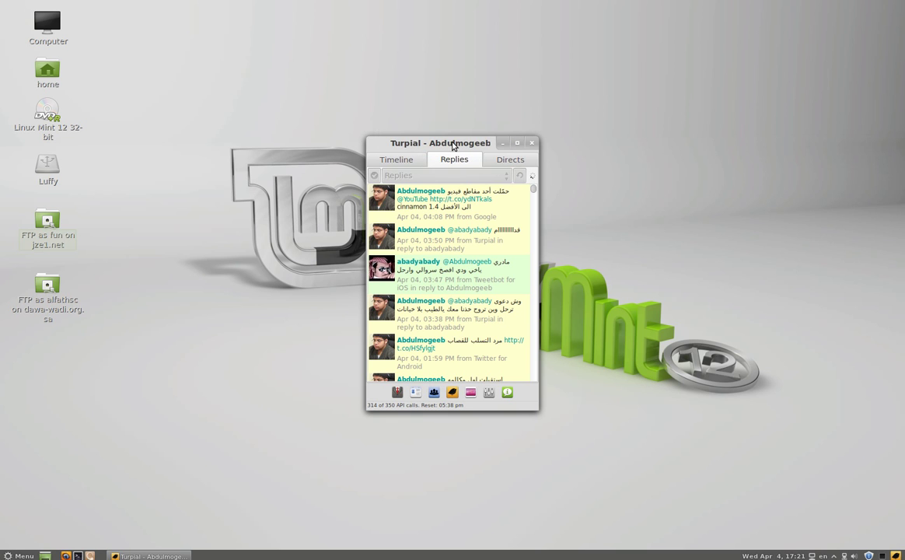
# Enable Wide Mode in the general preferences, save it, and move the widened main window slightly higher on the desktop
pyautogui.click(488, 394)
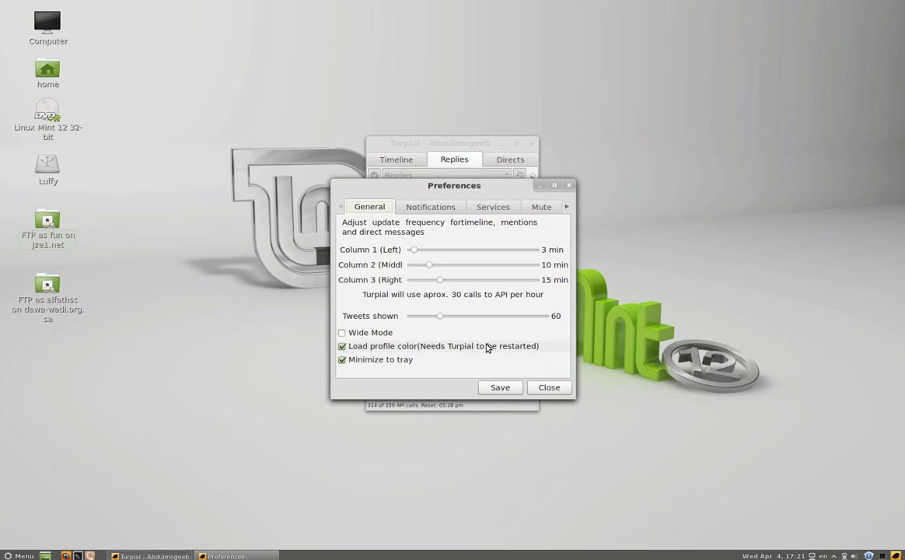
pyautogui.click(437, 207)
pyautogui.click(371, 206)
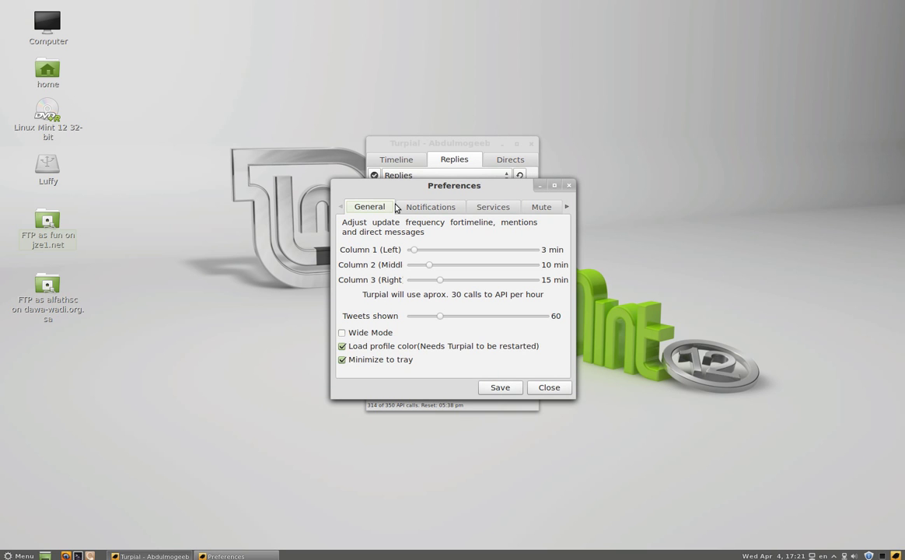
pyautogui.click(352, 333)
pyautogui.click(493, 386)
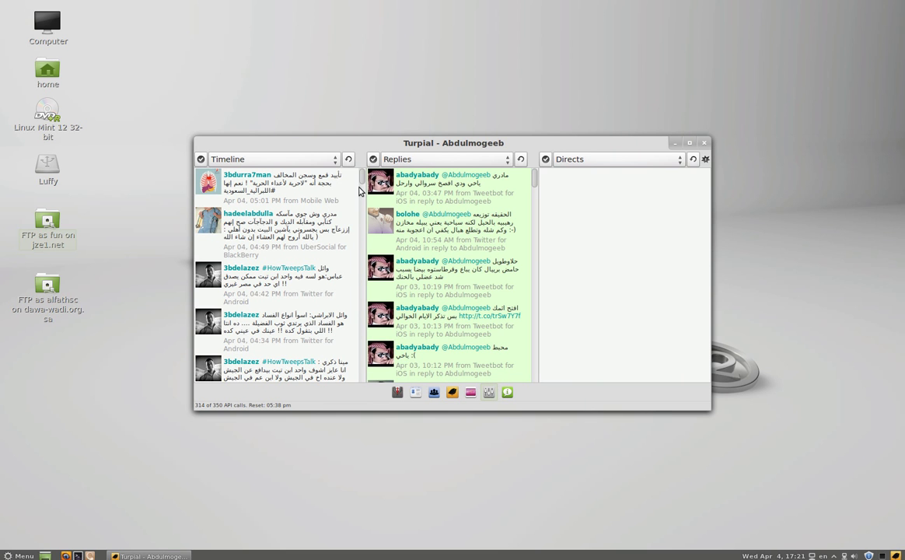
pyautogui.moveTo(522, 144); pyautogui.dragTo(528, 125)
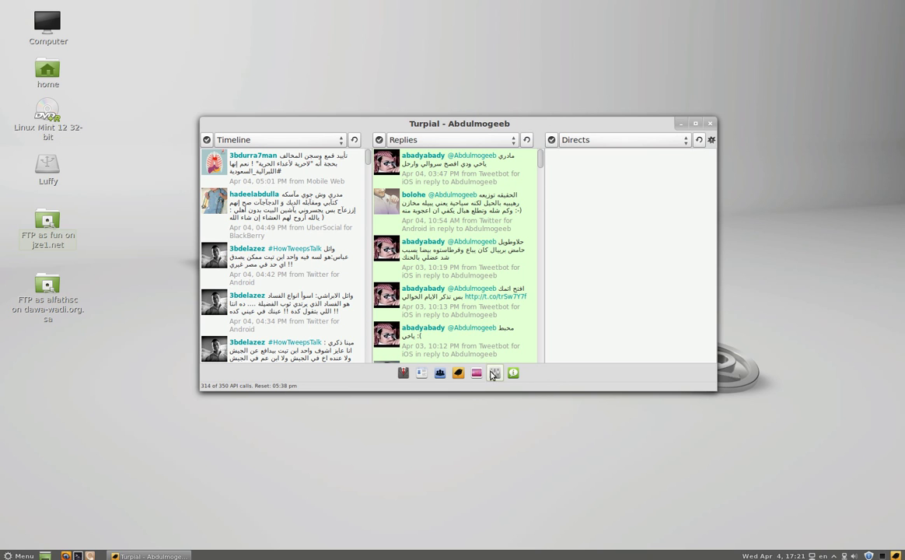
# Try switching off Minimize to tray in the general preferences and Activate sounds in the notification preferences, restoring both options
pyautogui.click(494, 374)
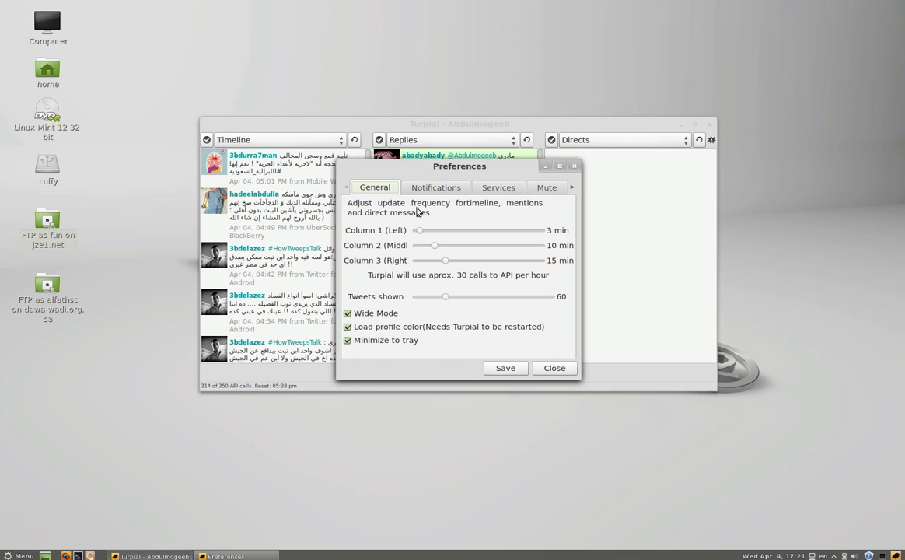
pyautogui.click(383, 344)
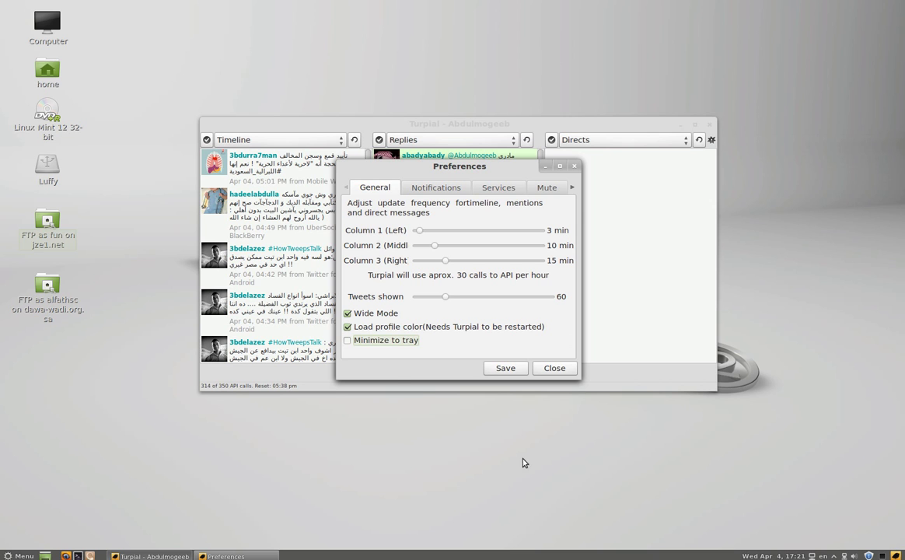
pyautogui.press('space')
pyautogui.click(426, 186)
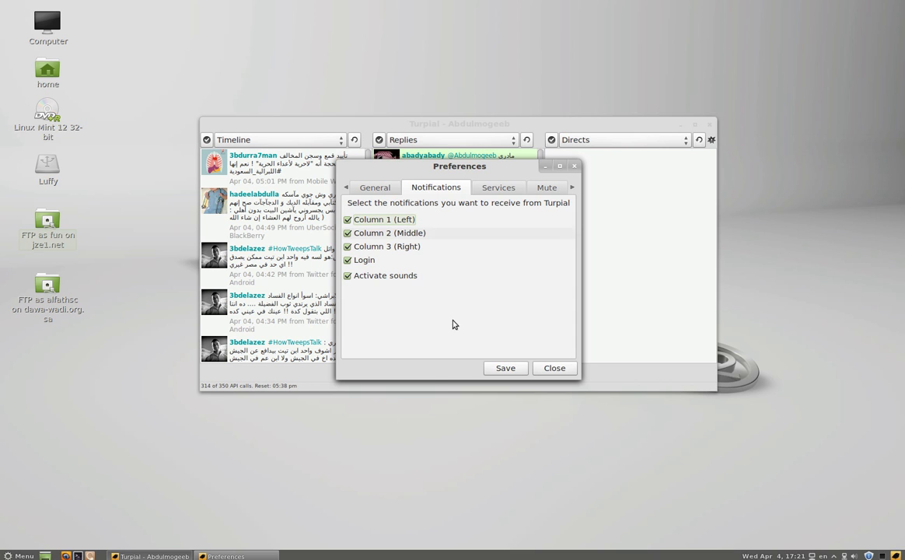
pyautogui.doubleClick(399, 278)
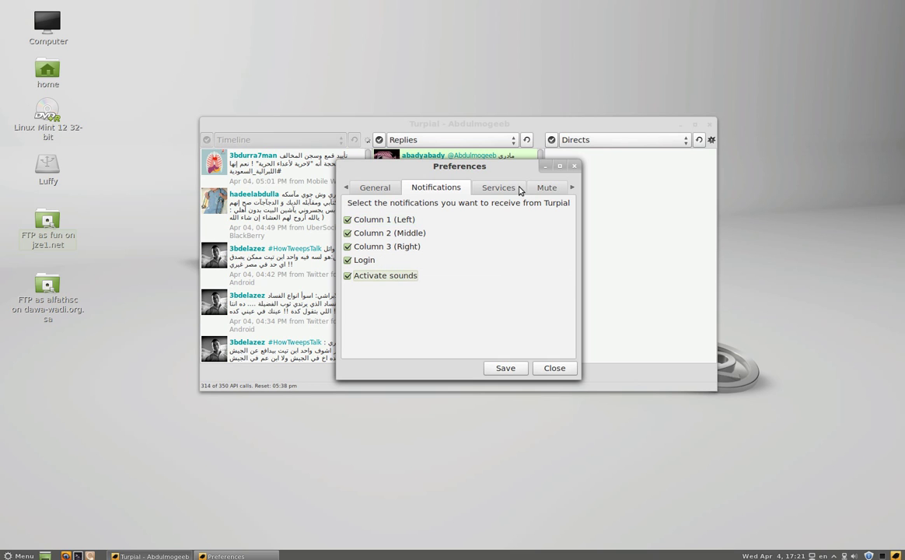
# Review the available URL shortening and image upload services in the preferences, keeping is.gd and TwitPic
pyautogui.click(499, 190)
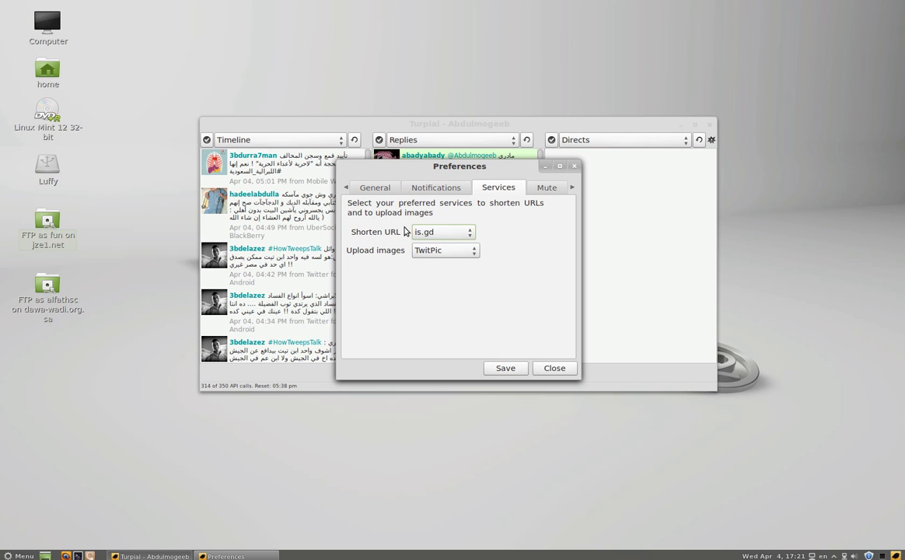
pyautogui.click(437, 232)
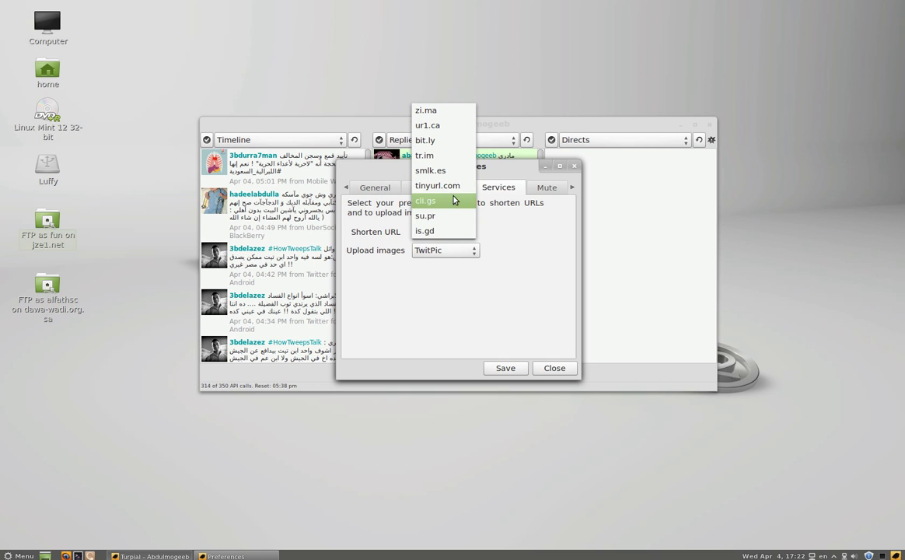
pyautogui.click(451, 231)
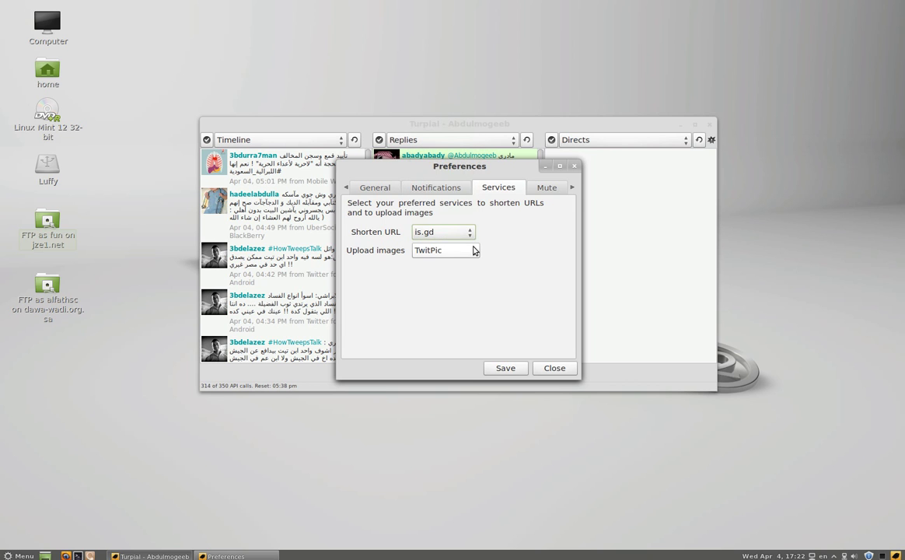
pyautogui.click(474, 250)
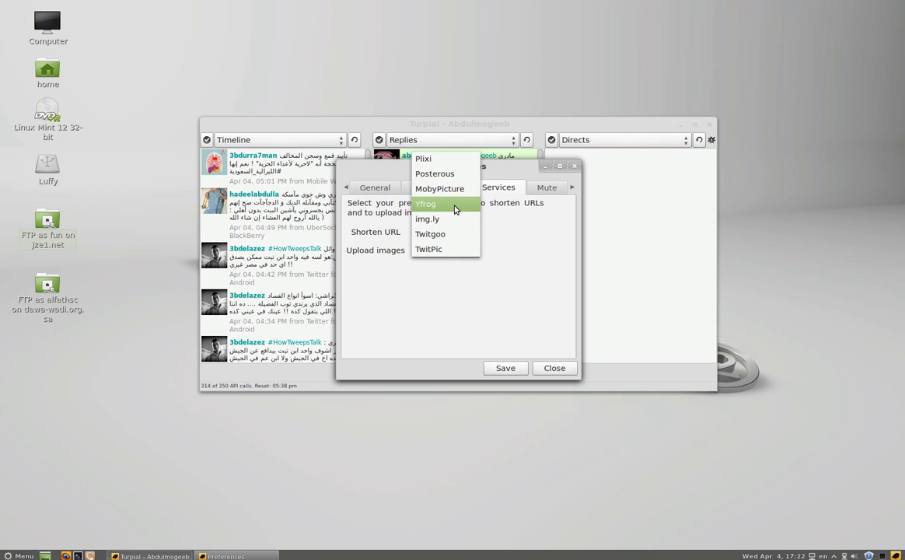
pyautogui.click(448, 247)
# Widen the preferences window, browse the list of users that can be muted, and highlight one user's entry
pyautogui.click(547, 187)
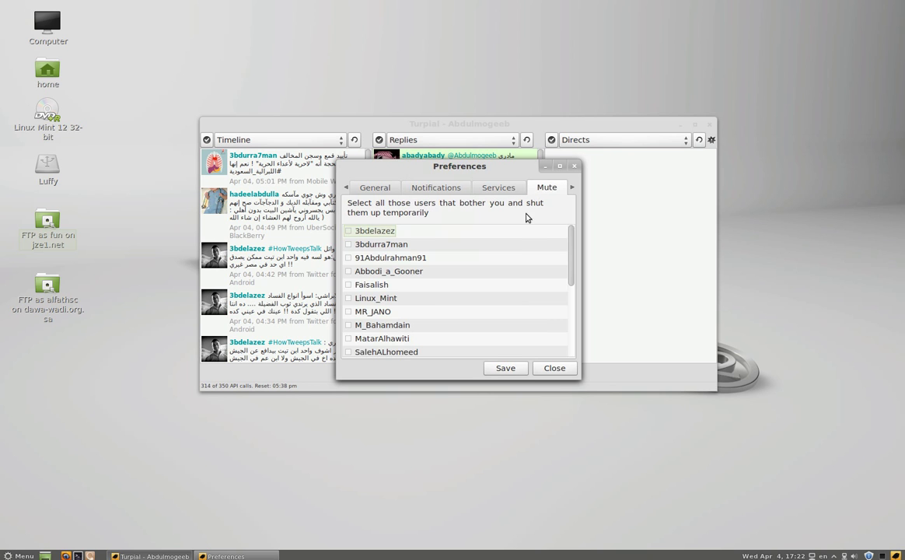
pyautogui.scroll(-5, 513, 270)
pyautogui.scroll(5, 513, 270)
pyautogui.moveTo(572, 375); pyautogui.dragTo(765, 384)
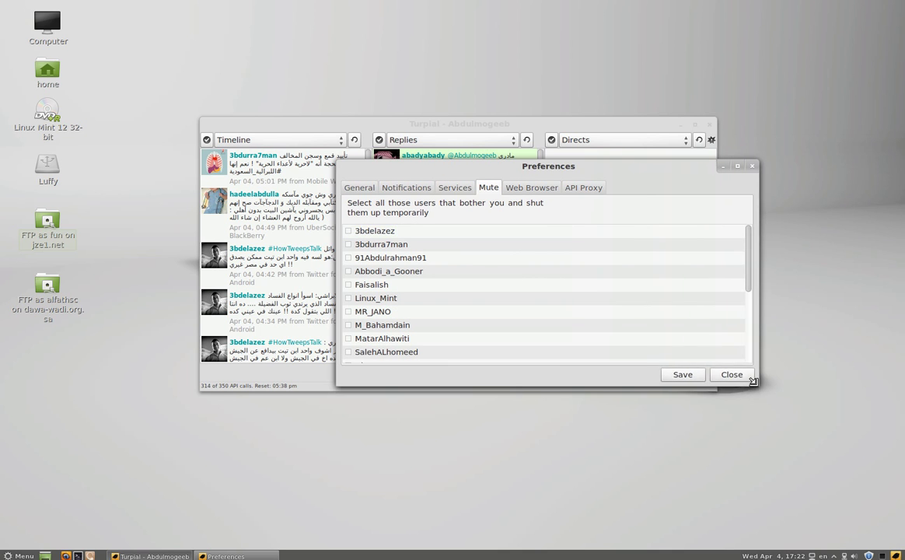
pyautogui.moveTo(519, 170); pyautogui.dragTo(479, 142)
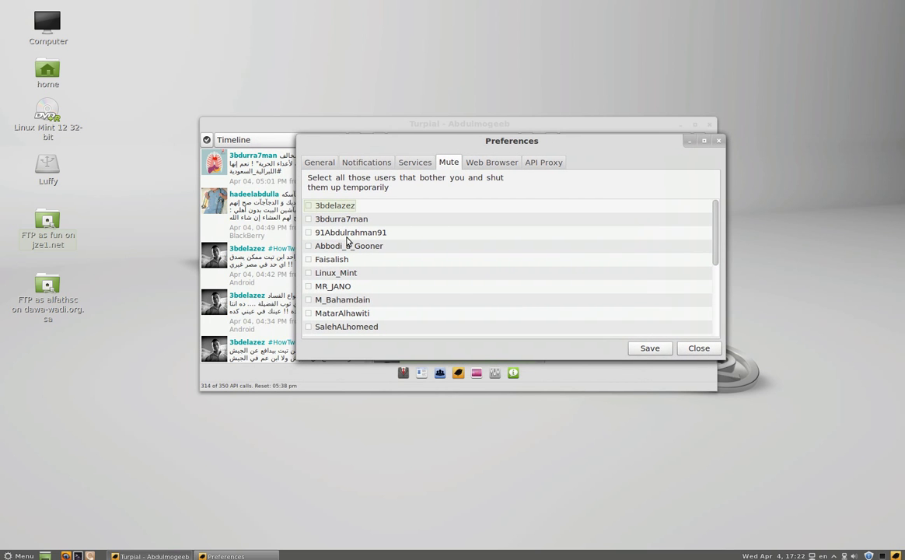
pyautogui.scroll(-5, 387, 262)
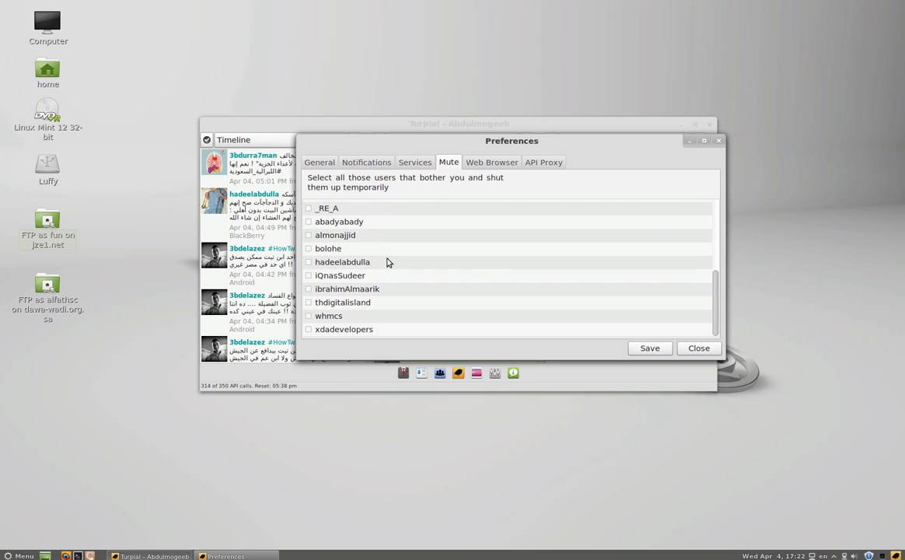
pyautogui.click(308, 248)
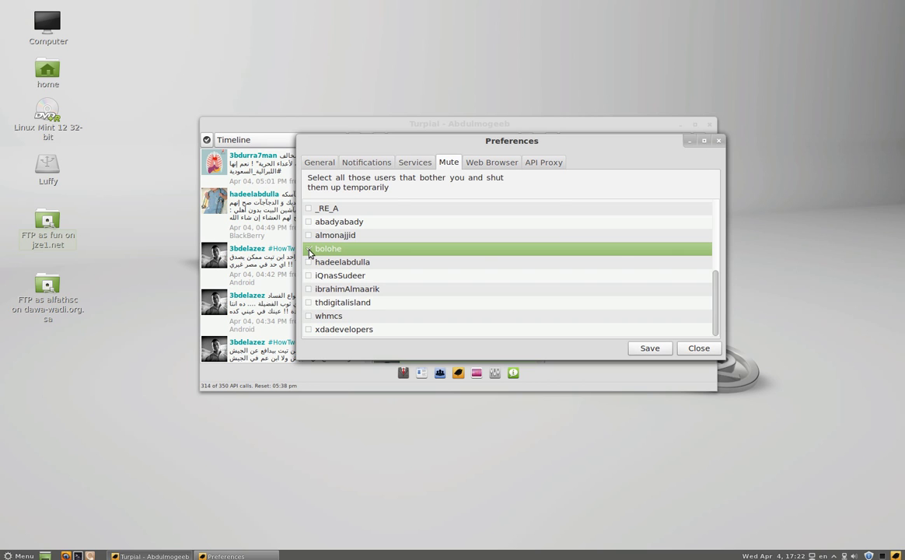
# Try another web browser for links with the command google-chrome, and return to the default web browser option
pyautogui.click(474, 162)
pyautogui.moveTo(446, 140); pyautogui.dragTo(415, 144)
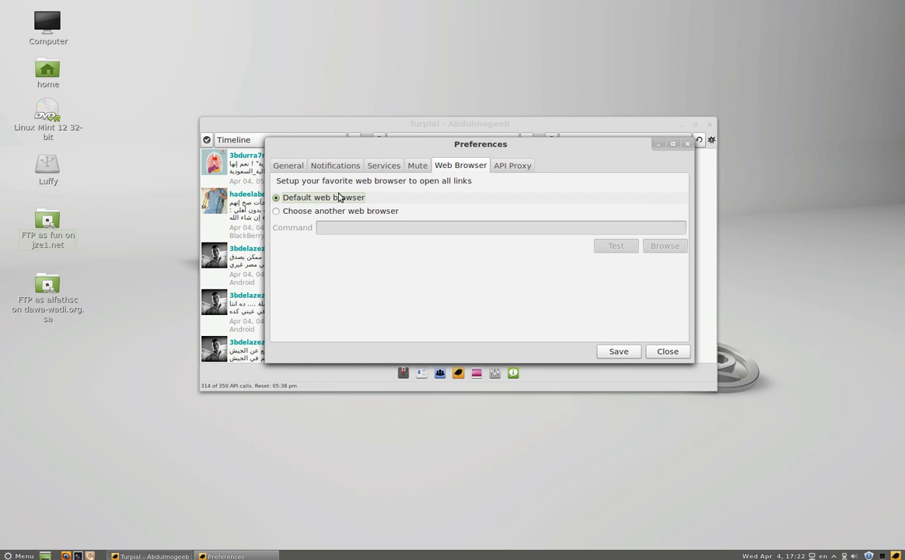
pyautogui.click(315, 212)
pyautogui.click(441, 224)
pyautogui.write('go')
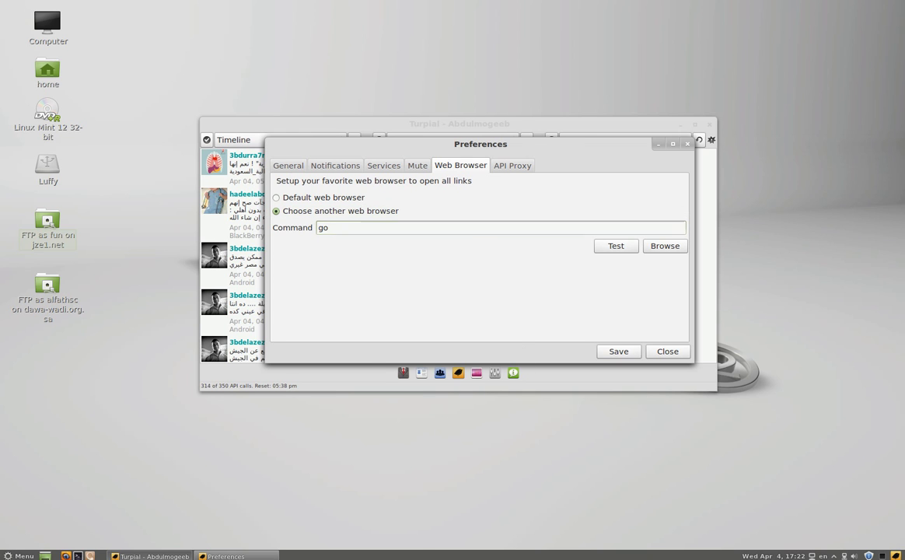
pyautogui.press('XF86AudioRaiseVolume')
pyautogui.write('ogl')
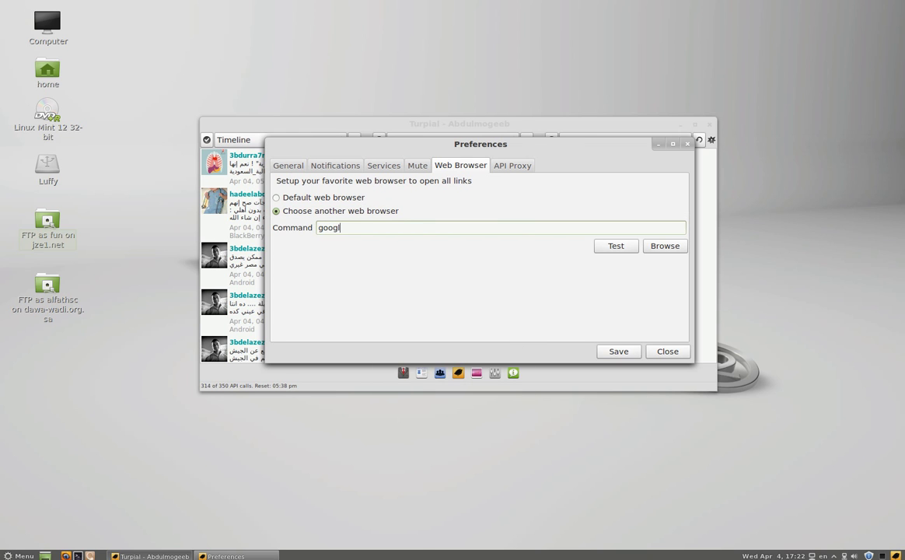
pyautogui.write('e-chro')
pyautogui.press('BackSpace')
pyautogui.write('rome')
pyautogui.click(342, 197)
# Review the API proxy settings and the general settings, and close the preferences without saving
pyautogui.click(511, 167)
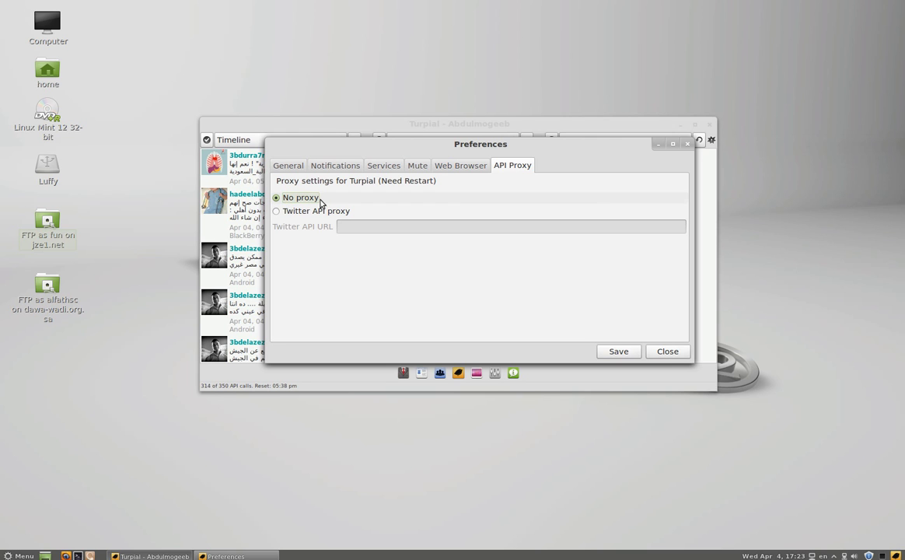
pyautogui.click(288, 165)
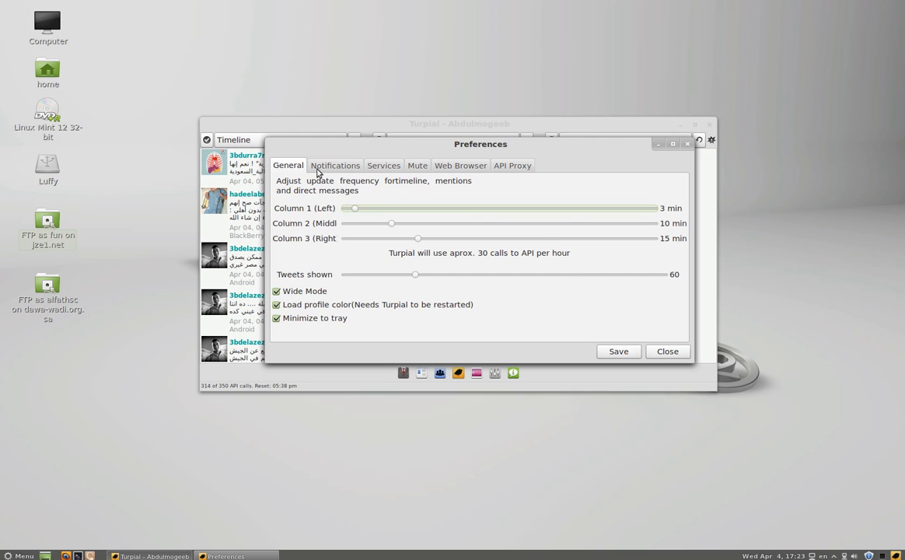
pyautogui.click(666, 352)
# View the program's About information, dismiss it, and close the main window
pyautogui.click(458, 372)
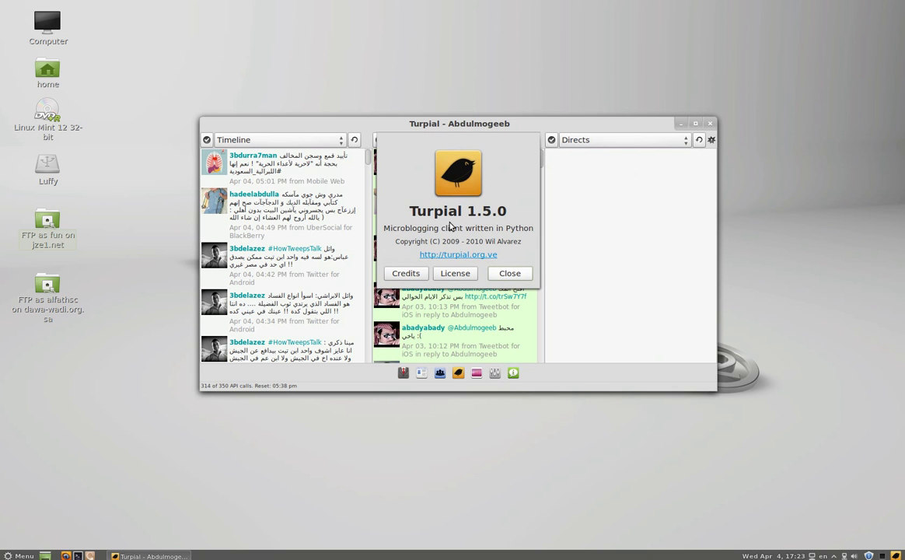
pyautogui.click(511, 273)
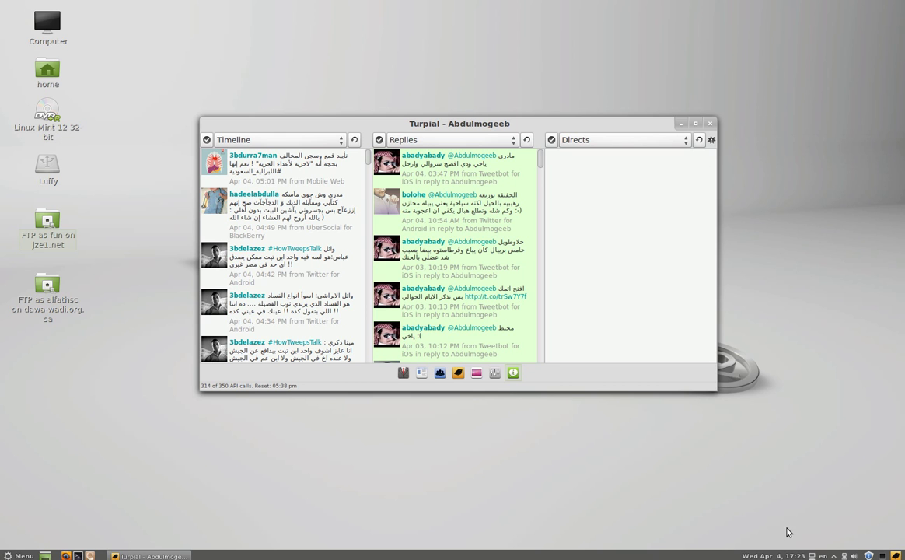
pyautogui.click(710, 124)
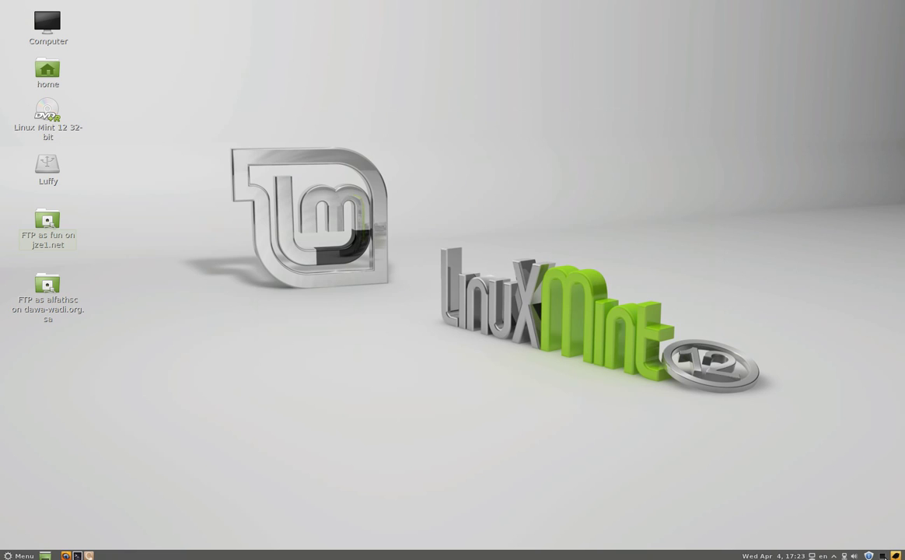